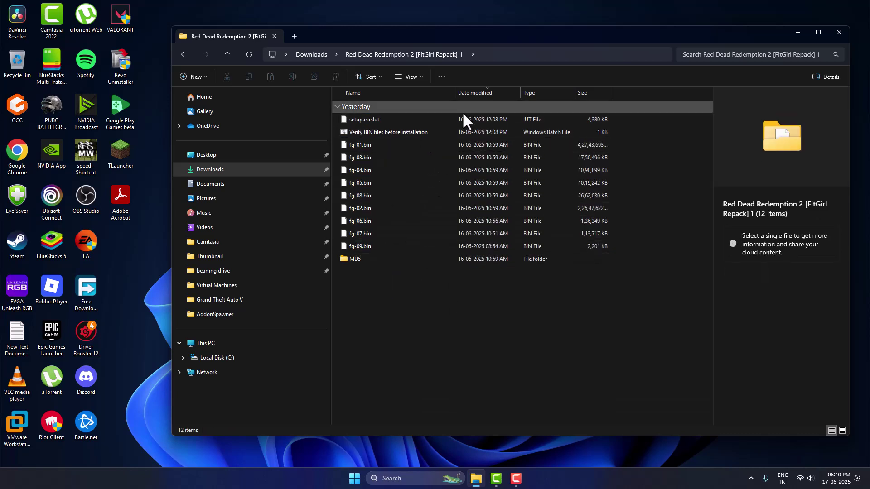
- Search for 'windows' and launch Windows Security from the results
{"action": "left_click", "coordinate": [421, 480]}
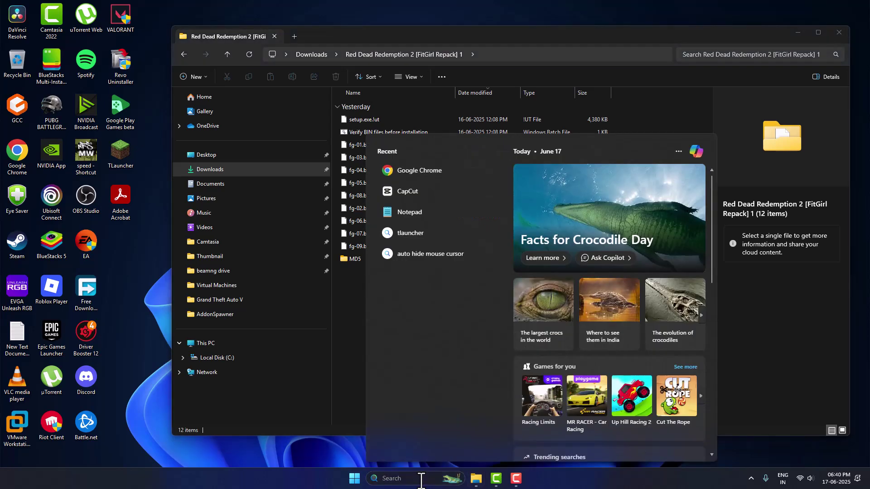
{"action": "type", "text": "windows"}
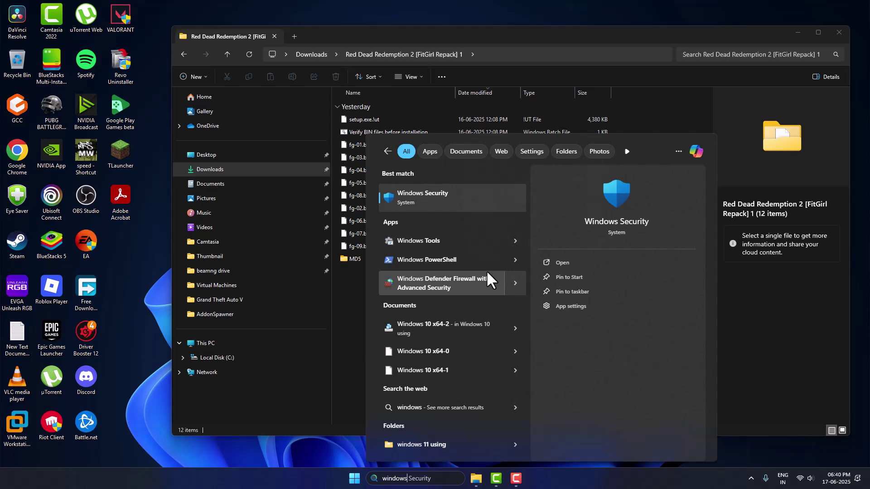
{"action": "left_click", "coordinate": [428, 198]}
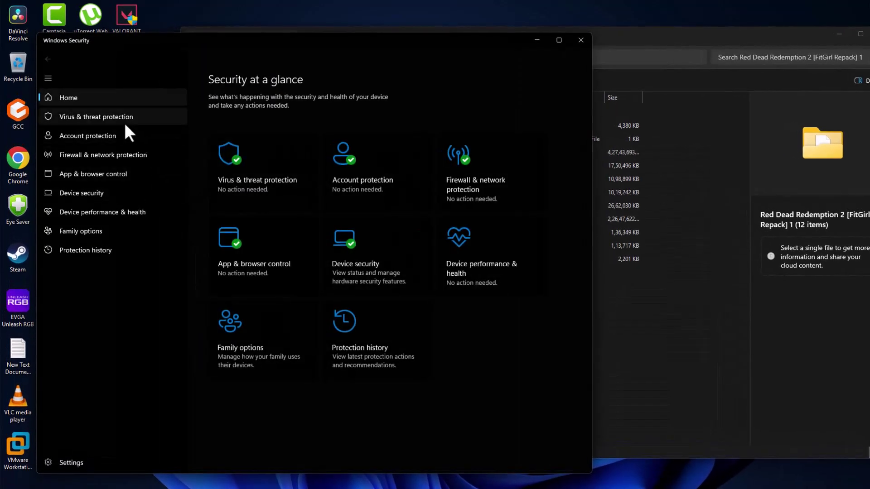
- View the Virus & threat protection settings to confirm real-time protection is off, then return
{"action": "left_click", "coordinate": [119, 120]}
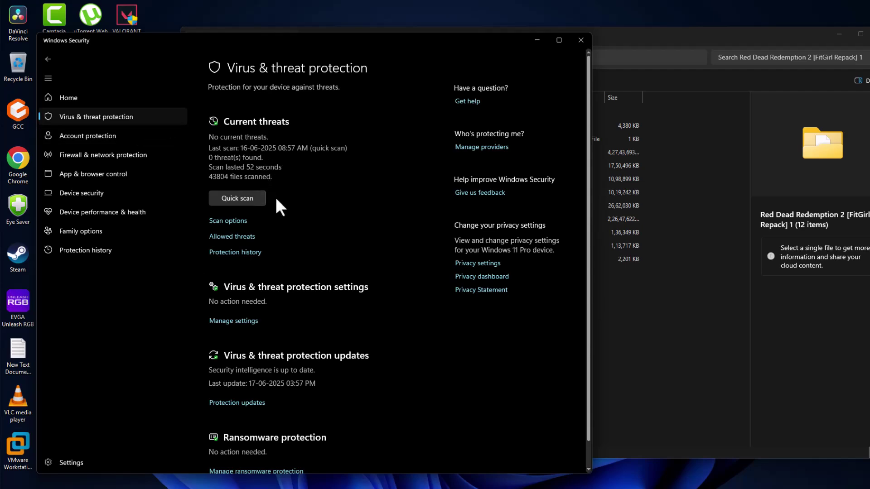
{"action": "left_click", "coordinate": [234, 322]}
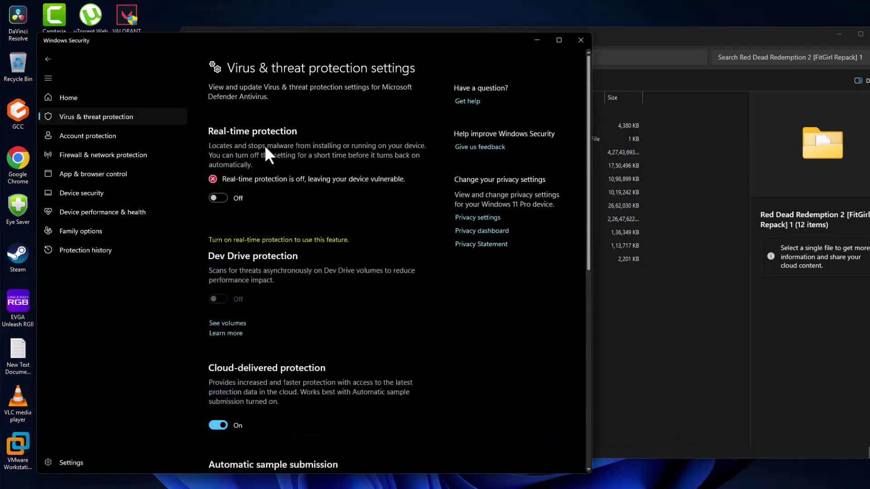
{"action": "left_click", "coordinate": [49, 59]}
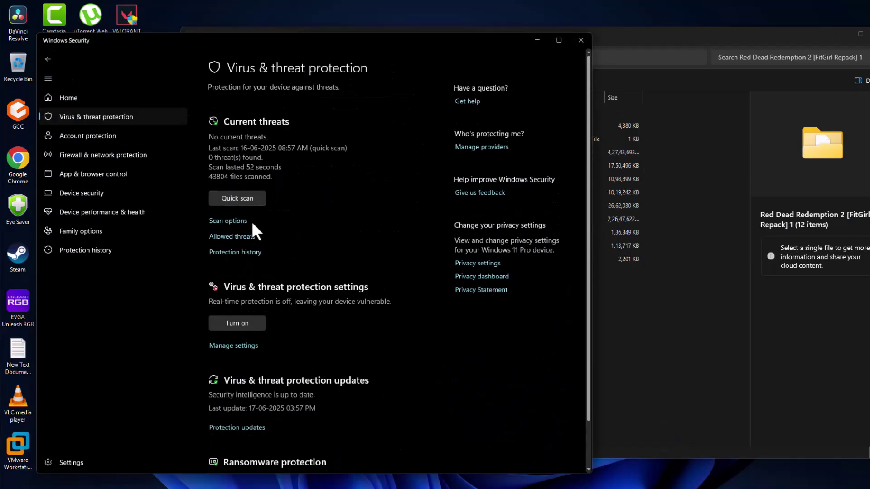
- In Protection history, expand the Threat quarantined entry for setup.exe and restore it
{"action": "left_click", "coordinate": [248, 253]}
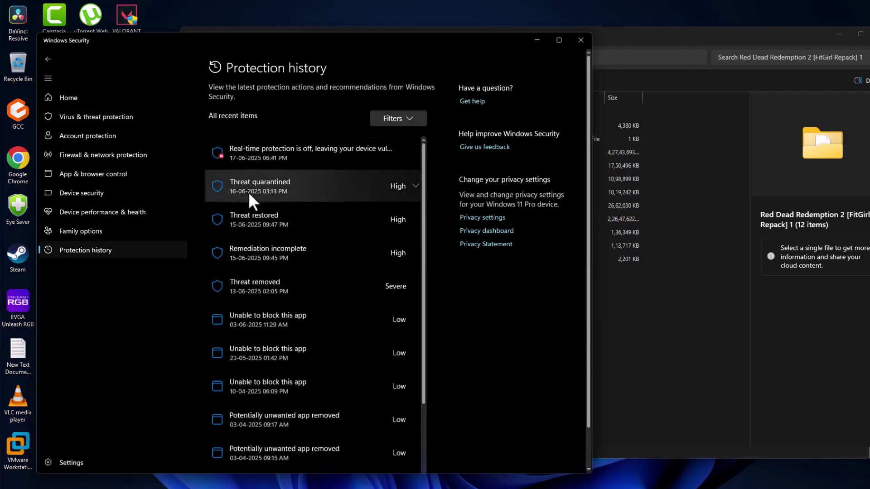
{"action": "left_click", "coordinate": [276, 191]}
{"action": "left_click_drag", "start_coordinate": [276, 299], "coordinate": [223, 293]}
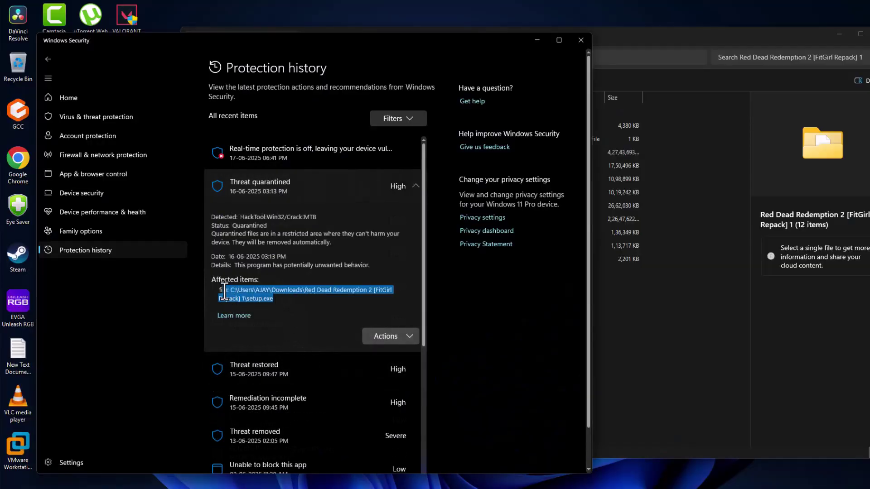
{"action": "left_click", "coordinate": [263, 303]}
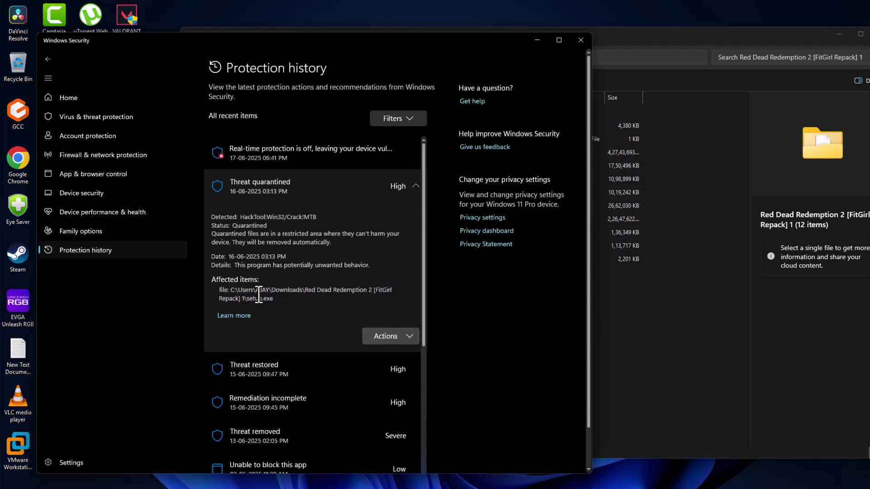
{"action": "left_click", "coordinate": [393, 340]}
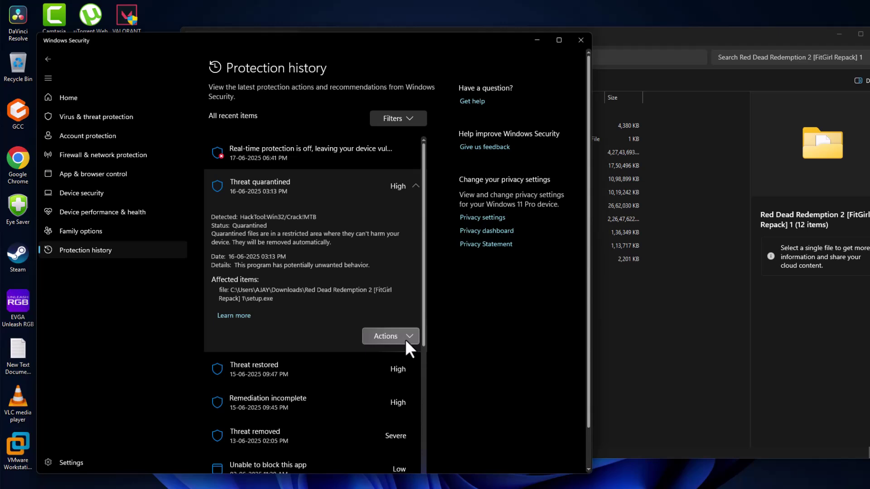
{"action": "left_click", "coordinate": [382, 324]}
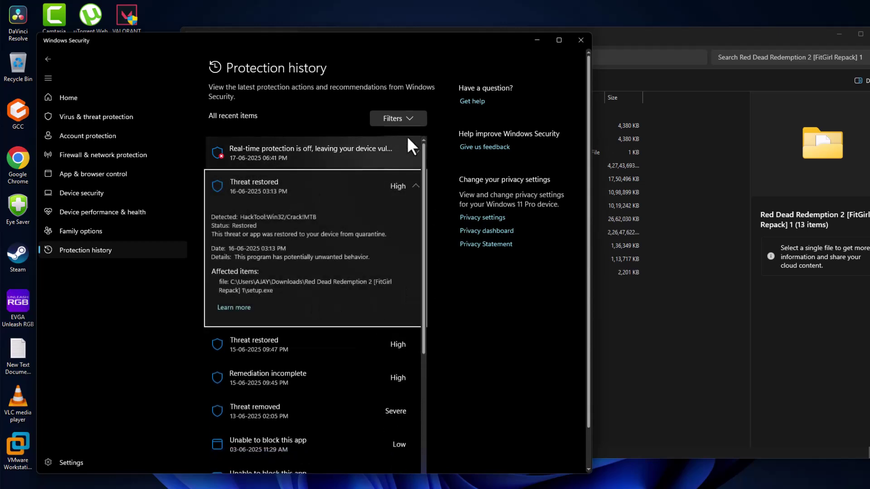
- Review the older Threat restored and Remediation incomplete history entries
{"action": "left_click", "coordinate": [300, 347]}
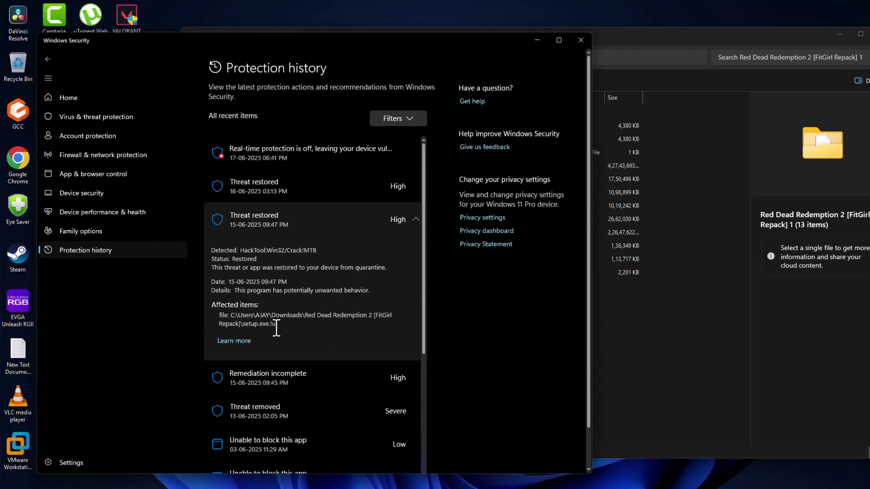
{"action": "left_click_drag", "start_coordinate": [220, 316], "coordinate": [284, 325]}
{"action": "left_click", "coordinate": [380, 319]}
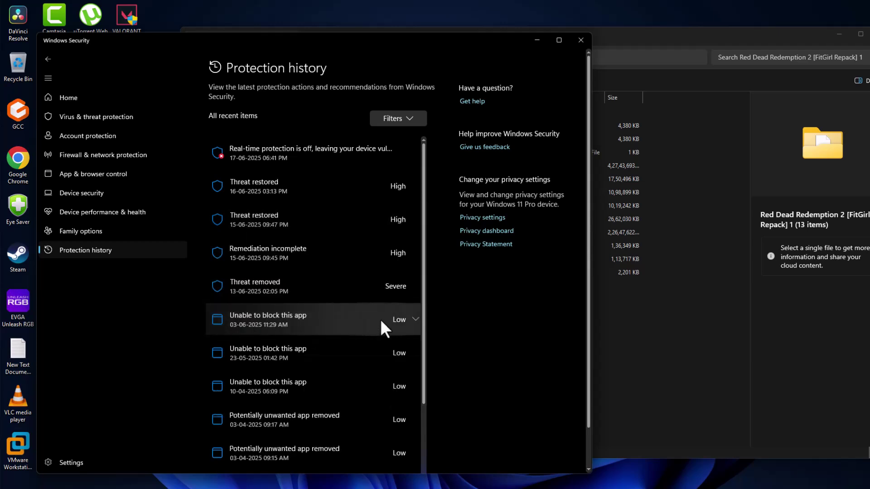
{"action": "left_click", "coordinate": [350, 252]}
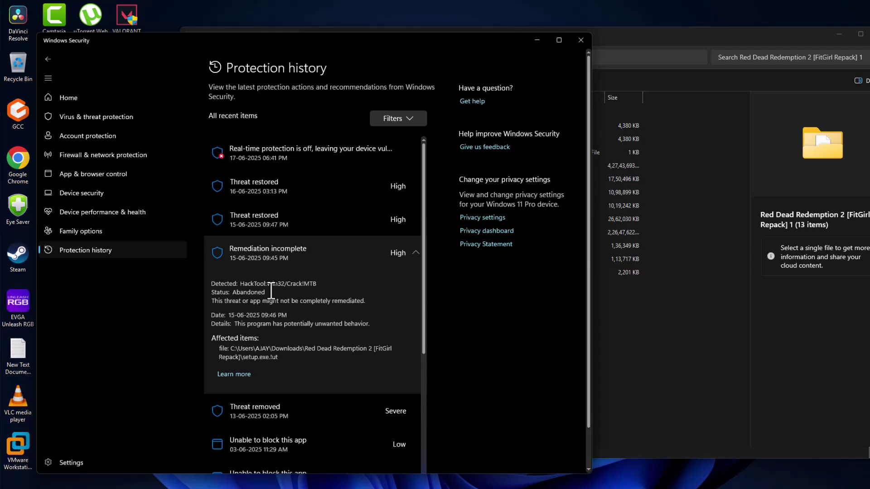
- Reopen the Virus & threat protection settings, then minimize Windows Security
{"action": "left_click", "coordinate": [48, 59]}
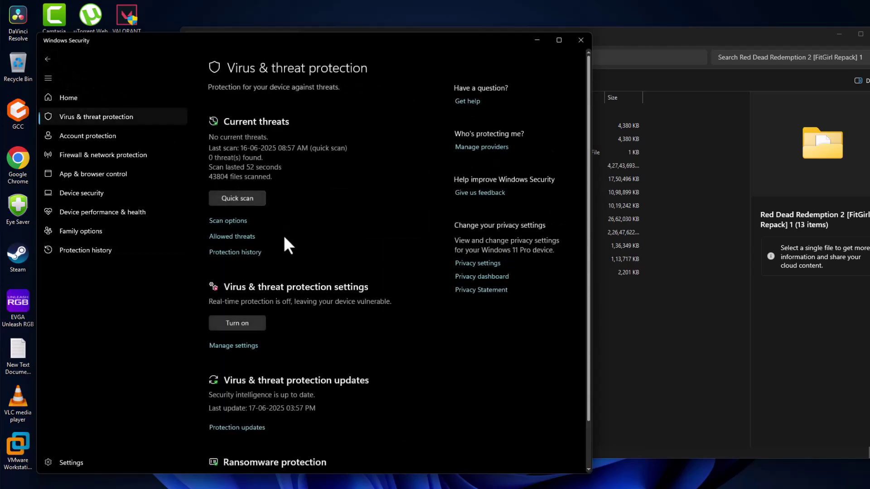
{"action": "left_click", "coordinate": [251, 350]}
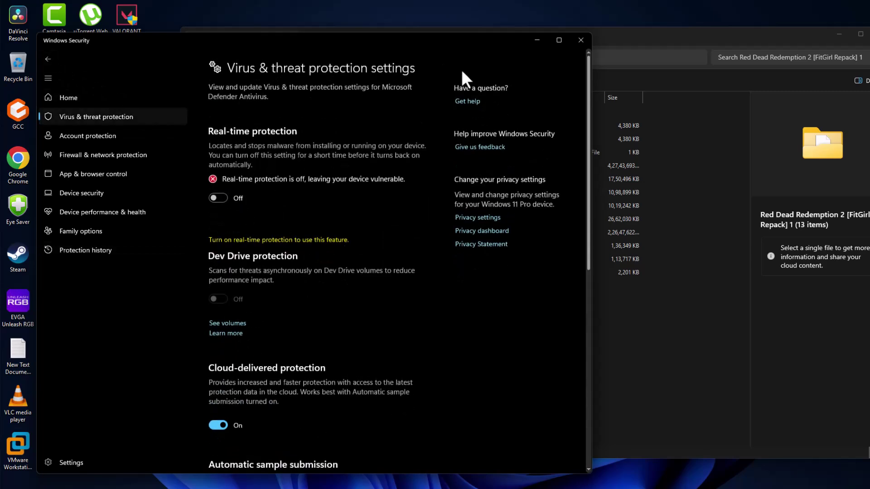
{"action": "left_click", "coordinate": [536, 40]}
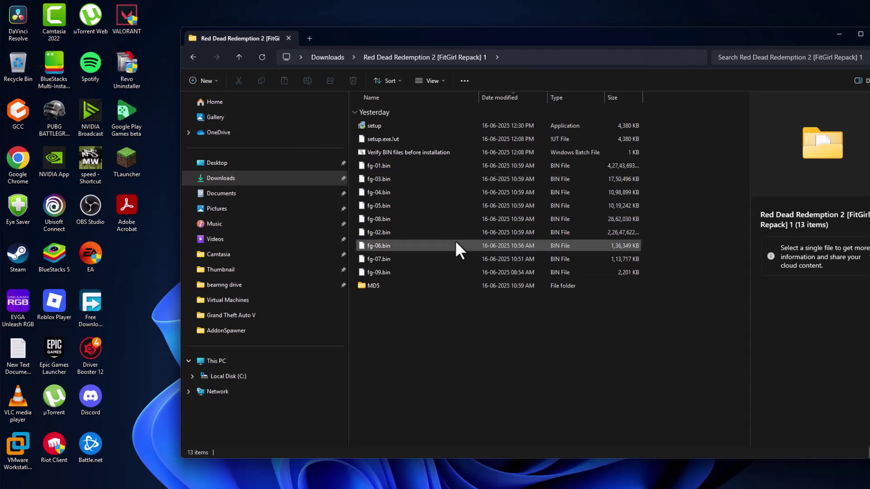
- Launch the restored setup from the game folder with English as the setup language
{"action": "left_click", "coordinate": [378, 125]}
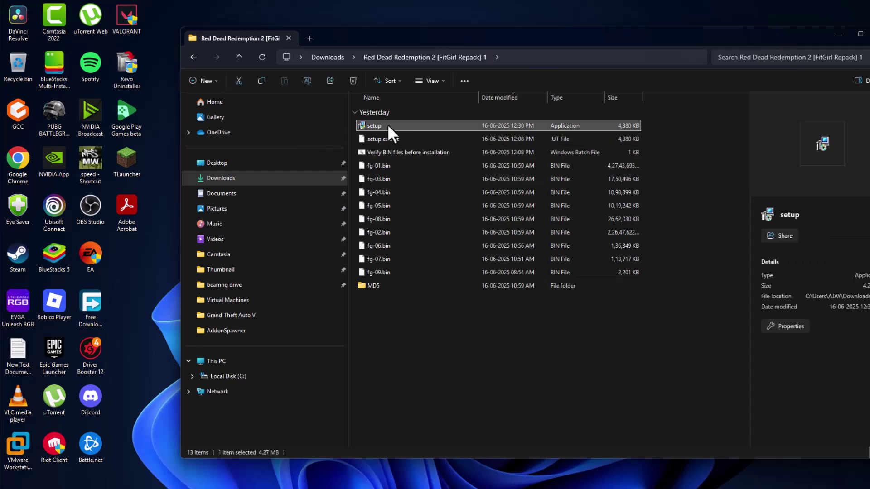
{"action": "double_click", "coordinate": [388, 124]}
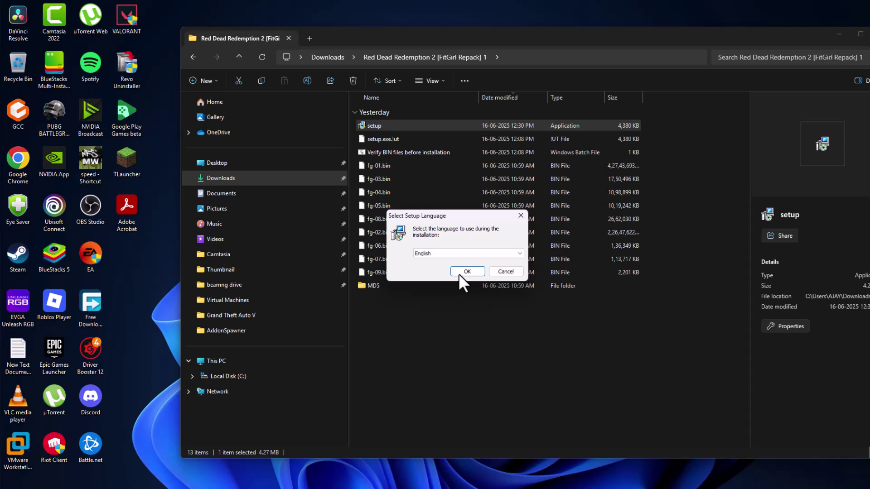
{"action": "left_click", "coordinate": [459, 273]}
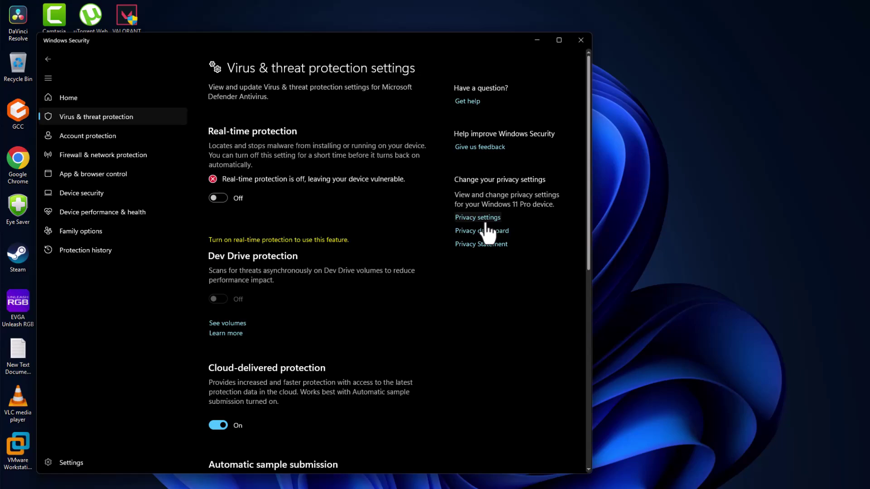
{"action": "left_click_drag", "start_coordinate": [587, 216], "coordinate": [591, 428]}
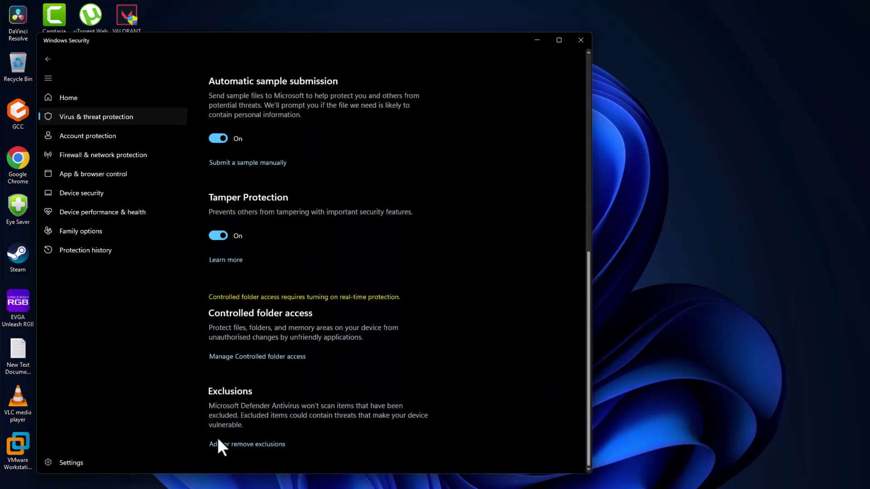
- Open Add or remove exclusions and show the Add an exclusion options
{"action": "left_click", "coordinate": [264, 446]}
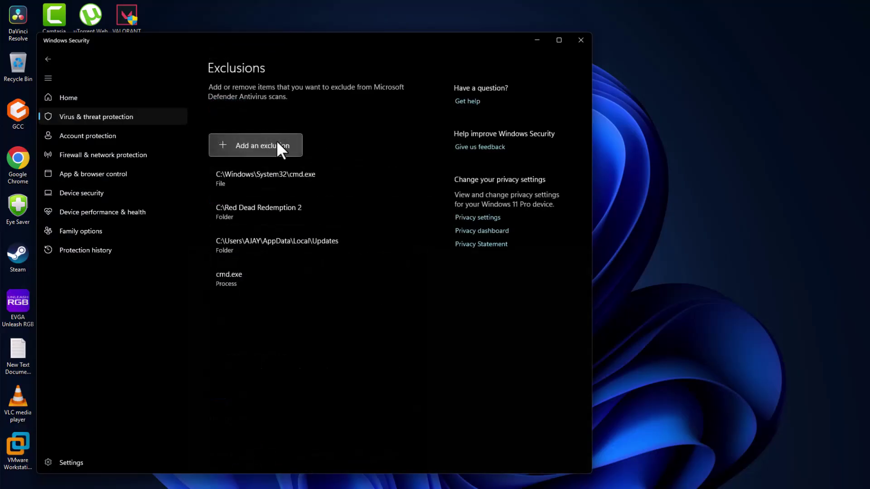
{"action": "left_click", "coordinate": [265, 143]}
- Add a folder exclusion for C:\Red Dead Redemption 2 and check the new entry
{"action": "left_click", "coordinate": [258, 186]}
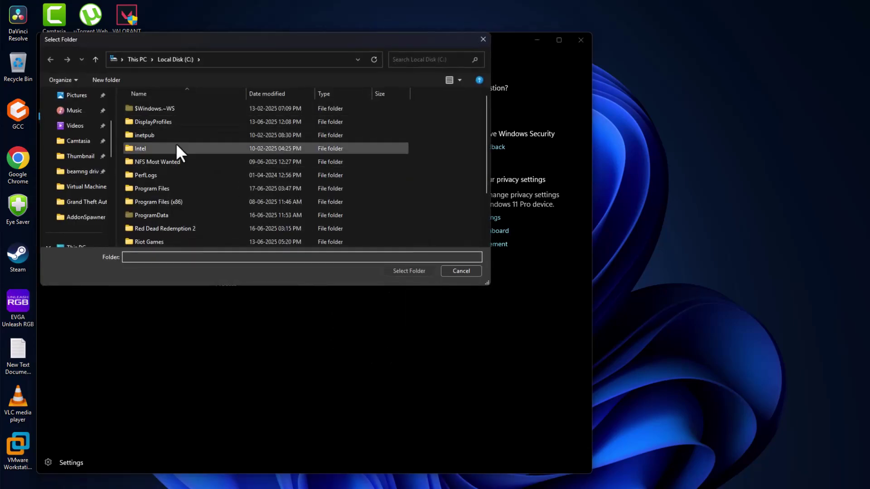
{"action": "left_click", "coordinate": [145, 60]}
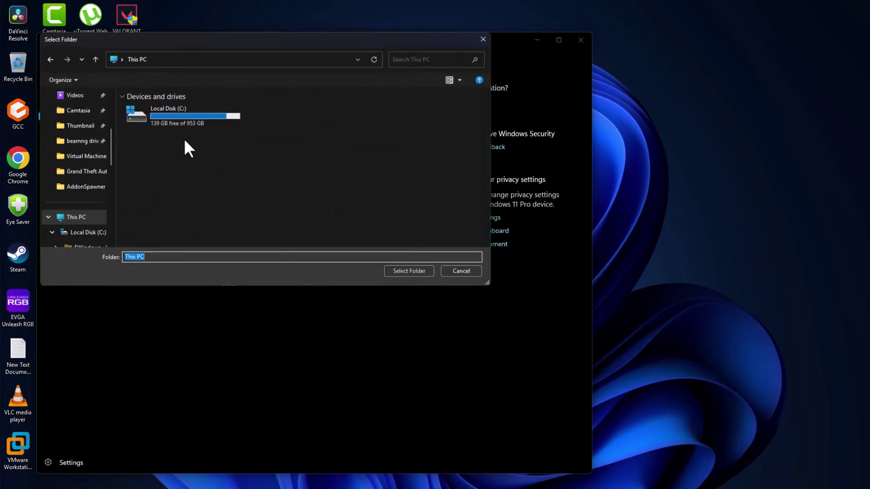
{"action": "left_click", "coordinate": [207, 117]}
{"action": "double_click", "coordinate": [198, 121]}
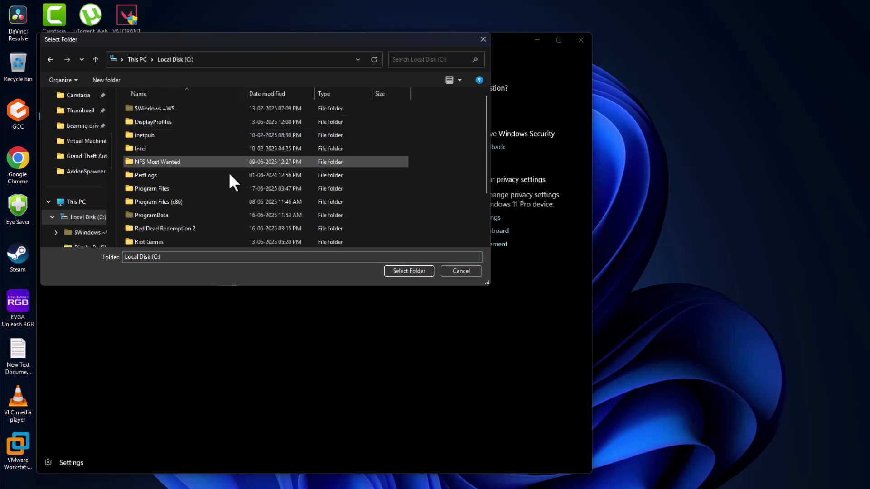
{"action": "left_click", "coordinate": [197, 228]}
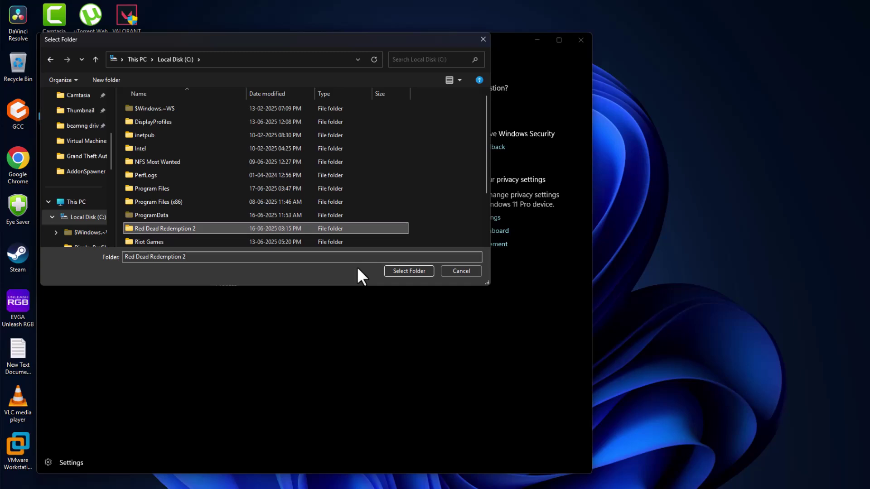
{"action": "left_click", "coordinate": [393, 269]}
{"action": "left_click", "coordinate": [273, 219]}
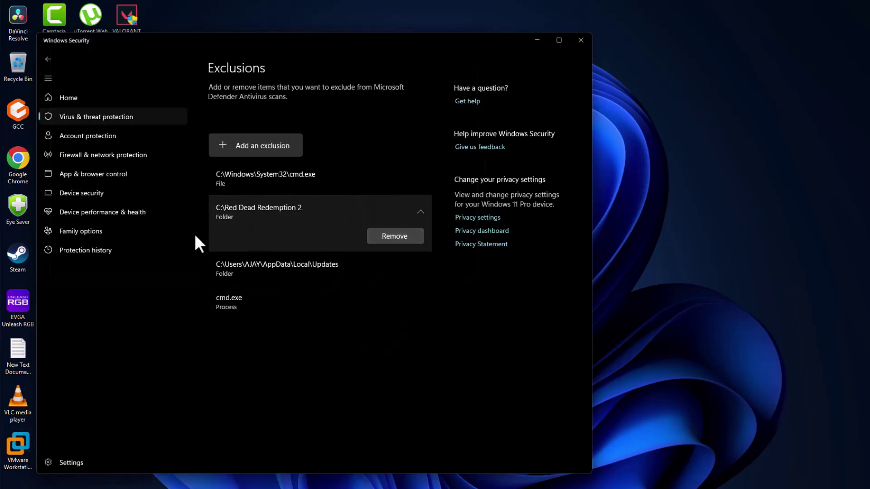
- Return to the protection settings to re-enable real-time protection, then close Windows Security
{"action": "left_click", "coordinate": [55, 65]}
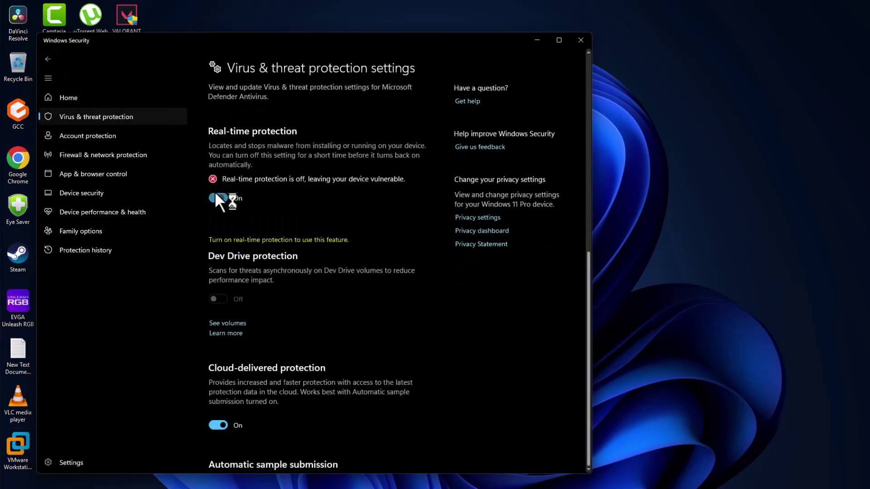
{"action": "scroll", "coordinate": [266, 278], "scroll_direction": "down", "scroll_amount": 5}
{"action": "scroll", "coordinate": [562, 345], "scroll_direction": "up", "scroll_amount": 5}
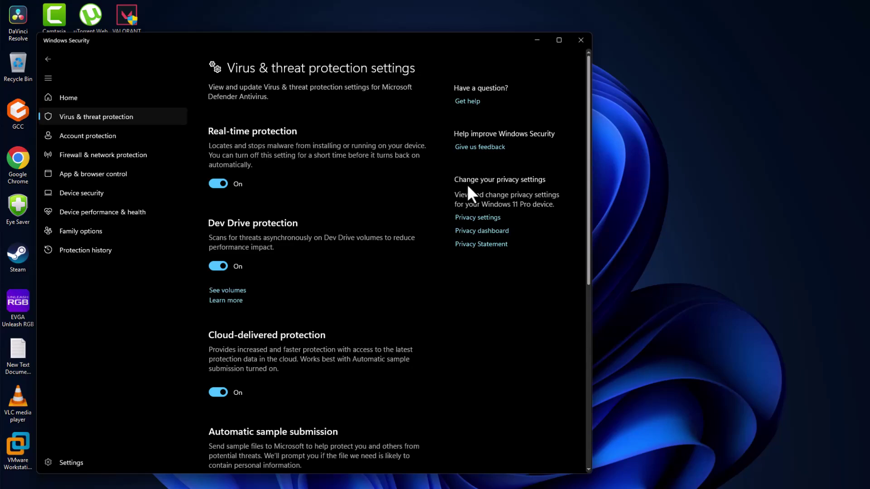
{"action": "left_click", "coordinate": [588, 42]}
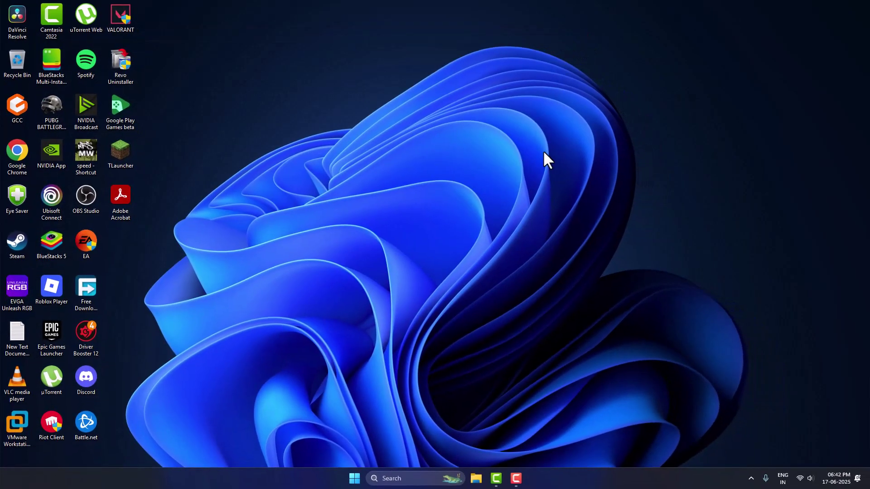